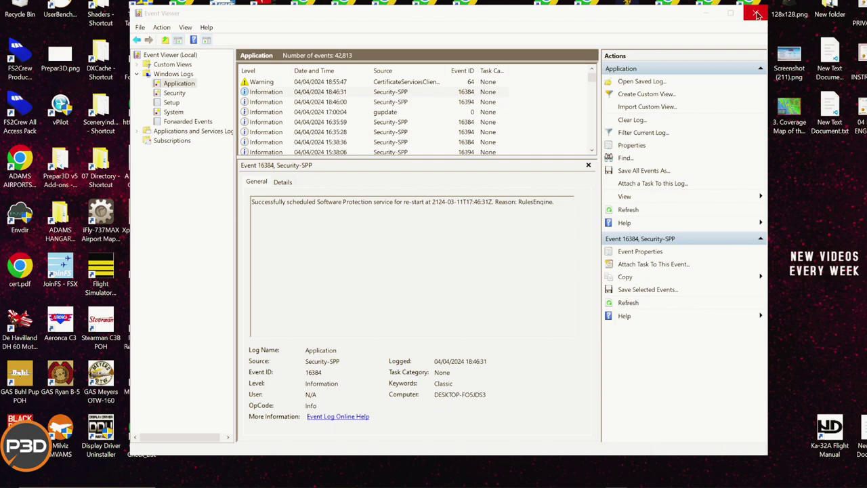
Close Event Viewer and search the Start menu for cmd.
click(758, 15)
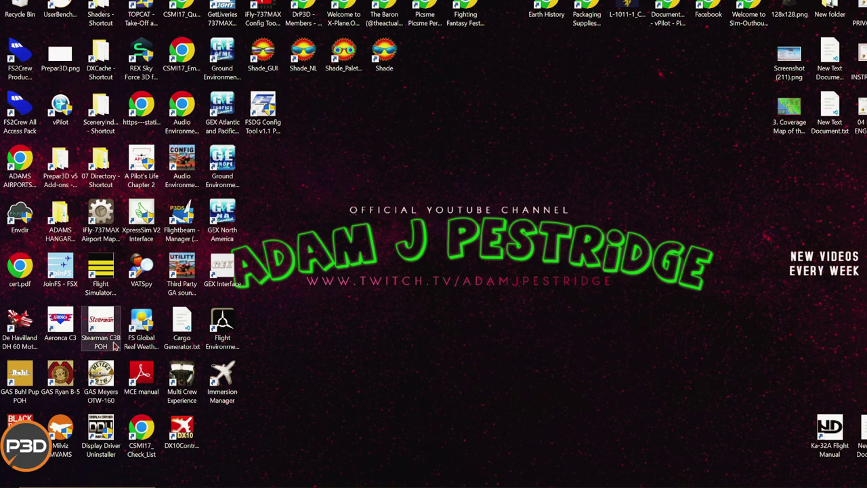
click(87, 481)
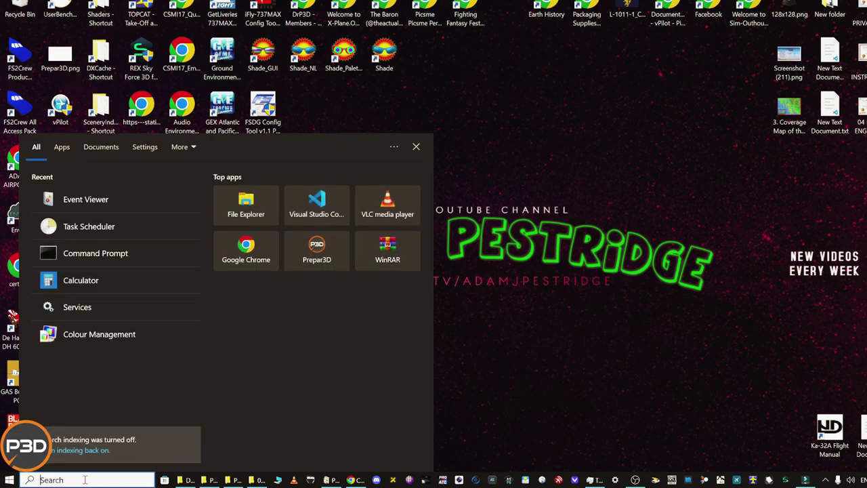
text(cmd)
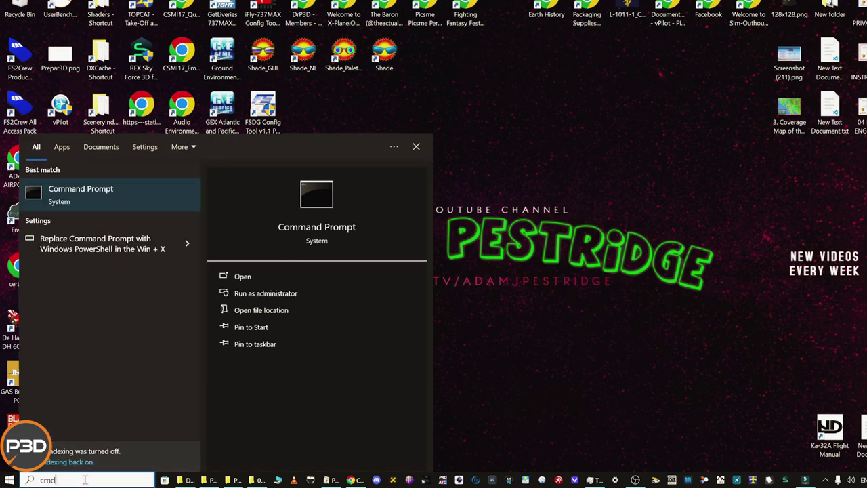
Run sfc /scannow as administrator until it reports no integrity violations at 100%.
click(275, 293)
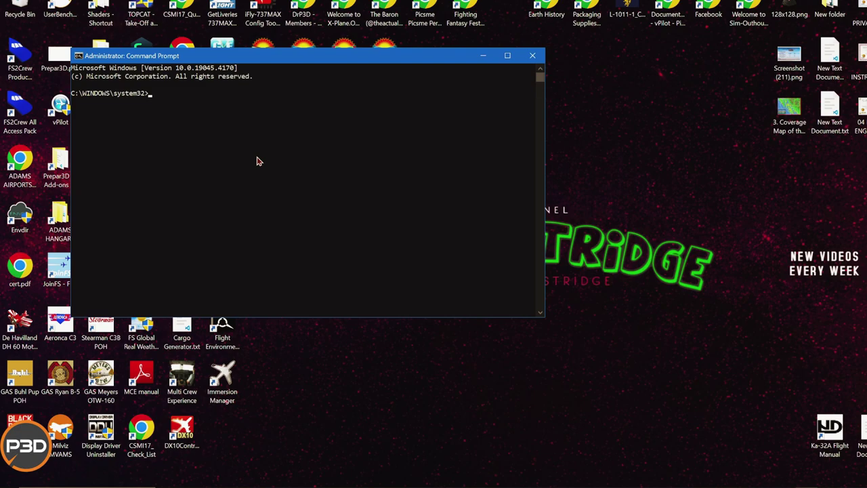
text(sfc /scannow)
key(Return)
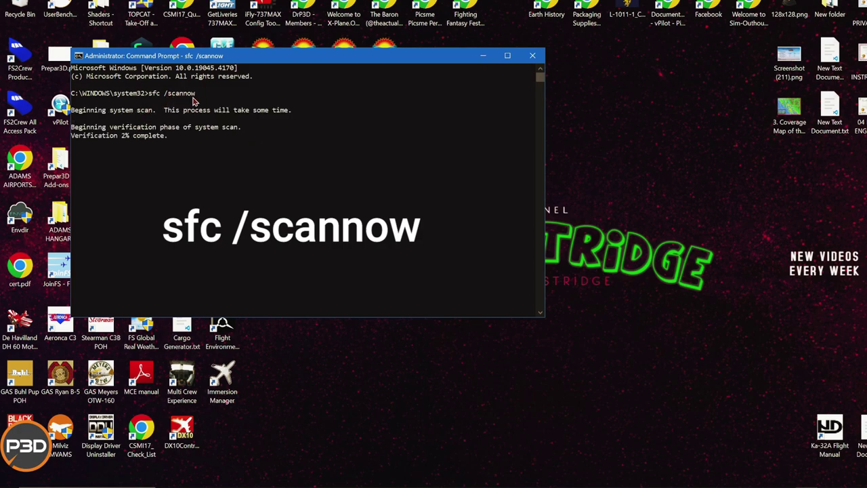
drag(169, 60, 126, 49)
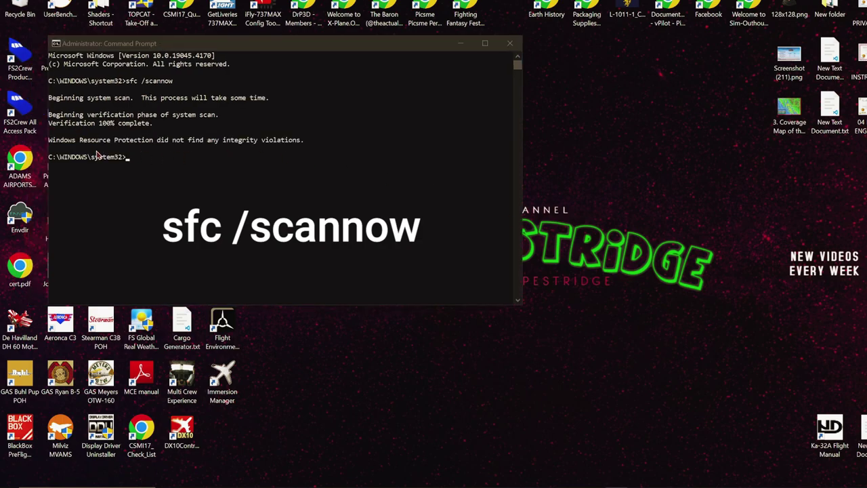
Close Command Prompt and bring up the Prepar3D v5 install folder containing terrain.dll.
click(509, 45)
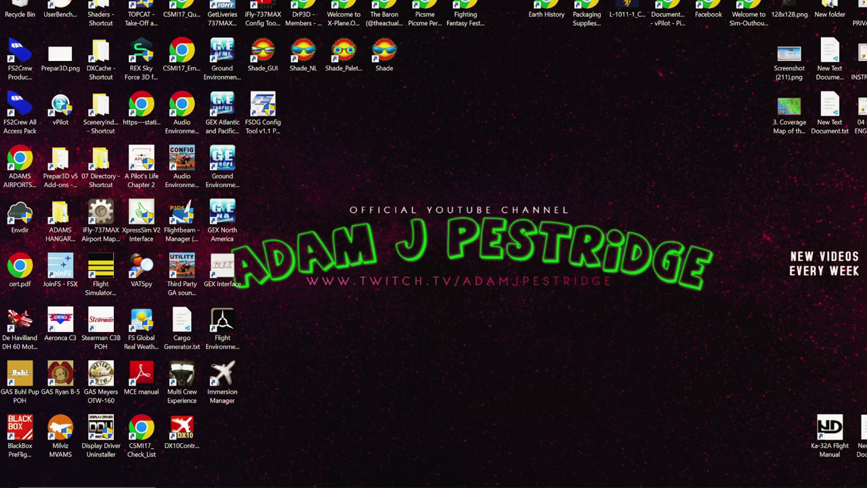
key(alt+Tab)
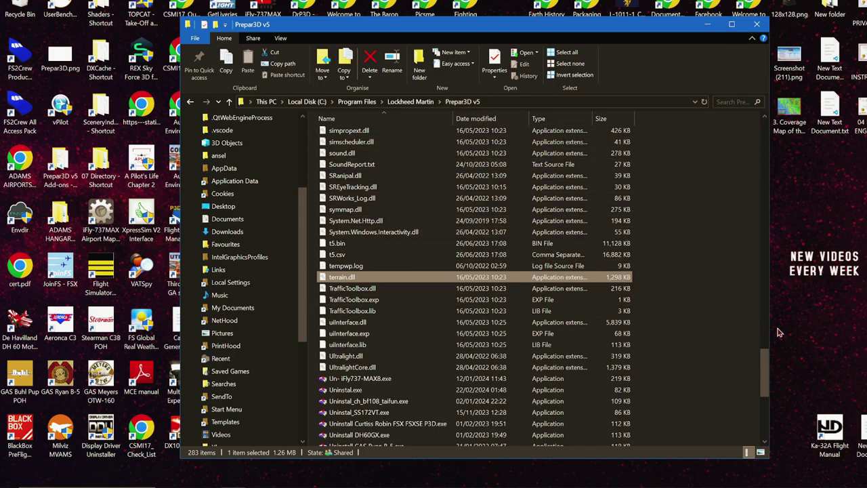
Scroll the Prepar3D v5 folder listing back to the top.
mouse_move(770, 357)
mouse_down()
mouse_move(767, 136)
mouse_move(774, 373)
mouse_up()
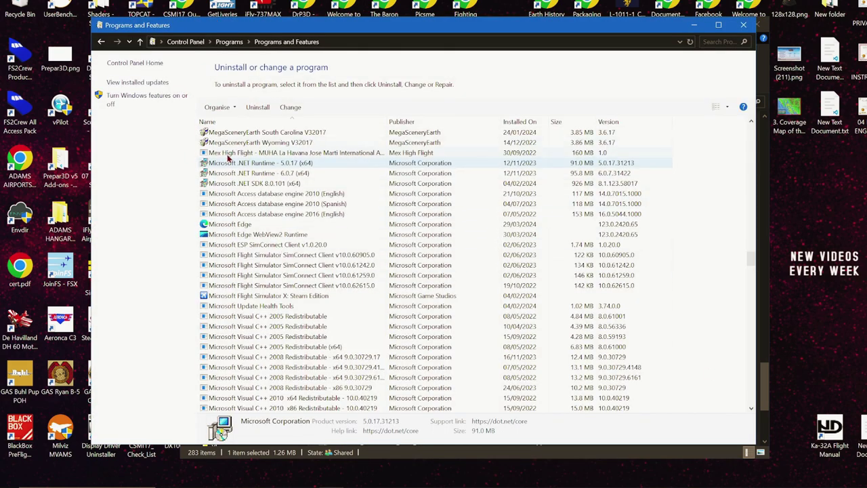
Select the Prepar3D v5 Content and Prepar3D v5 Scenery entries, then close the programs list.
scroll(334, 339, up, 12)
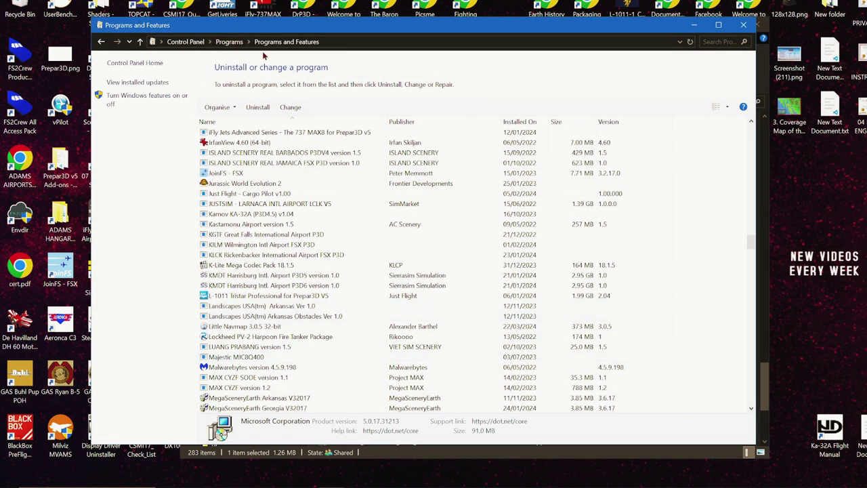
scroll(346, 329, down, 20)
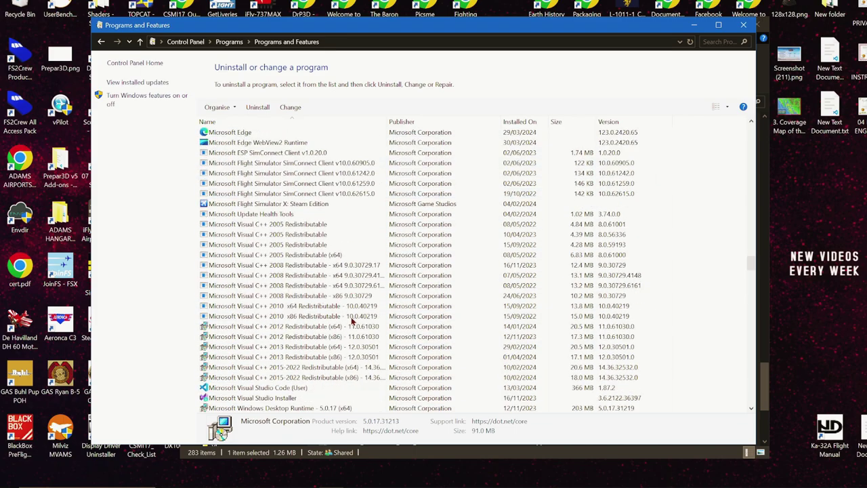
scroll(351, 318, down, 20)
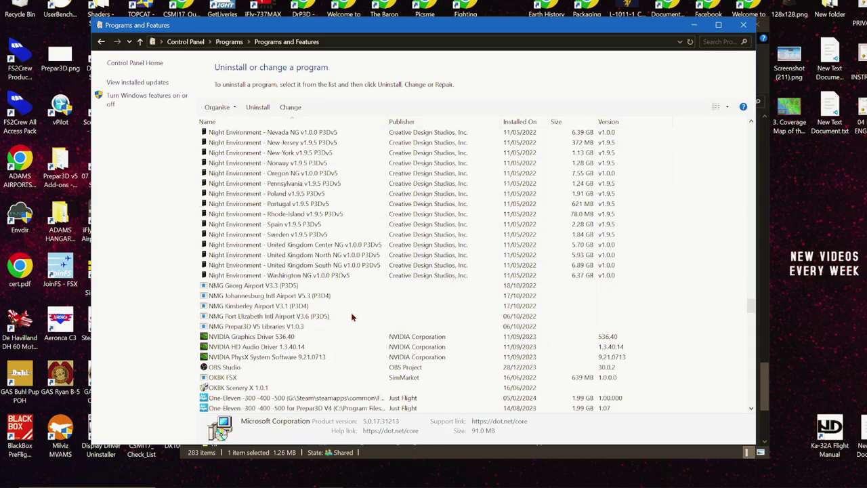
scroll(352, 308, down, 9)
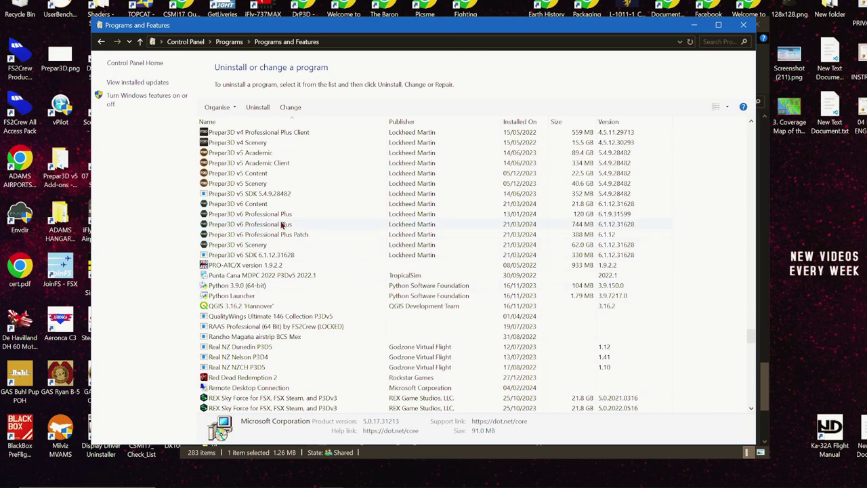
click(254, 175)
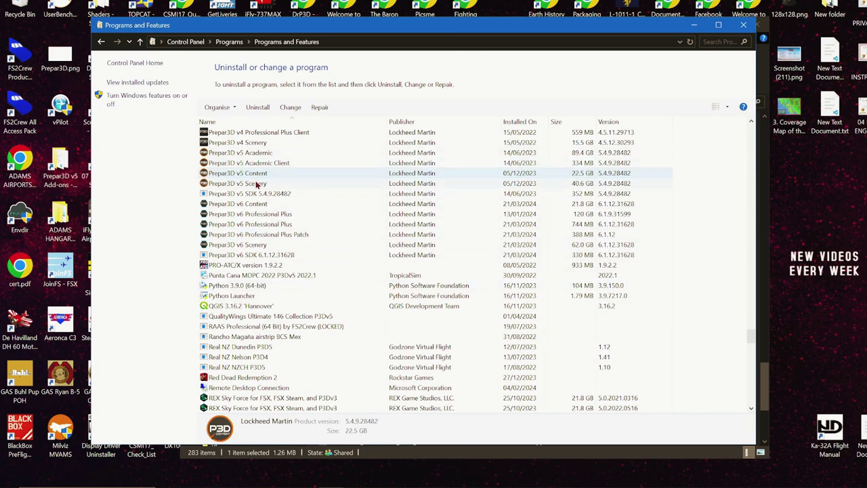
click(254, 183)
click(744, 27)
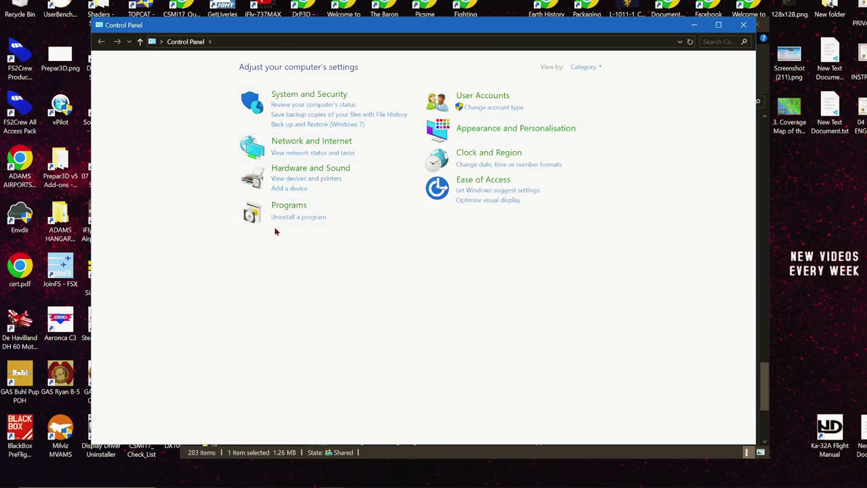
Open the installed programs list and scroll down to the .NET entries.
click(285, 224)
scroll(460, 271, down, 20)
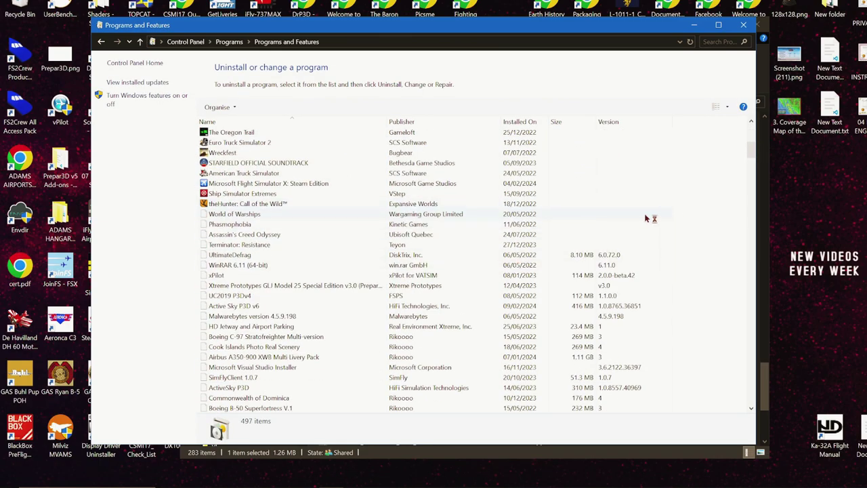
scroll(579, 264, down, 15)
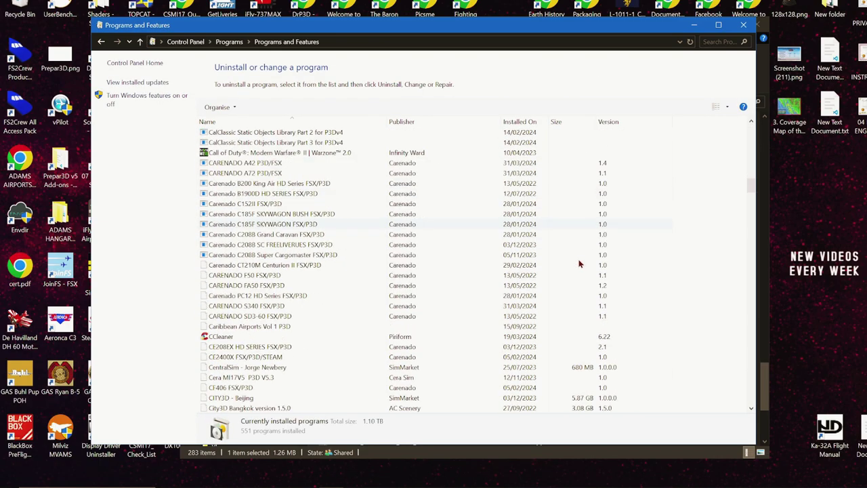
scroll(579, 264, down, 13)
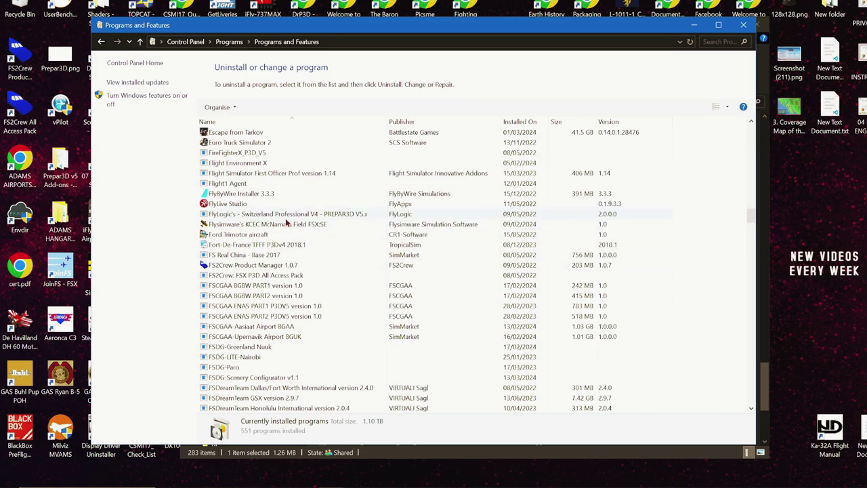
scroll(300, 228, down, 7)
scroll(300, 229, down, 20)
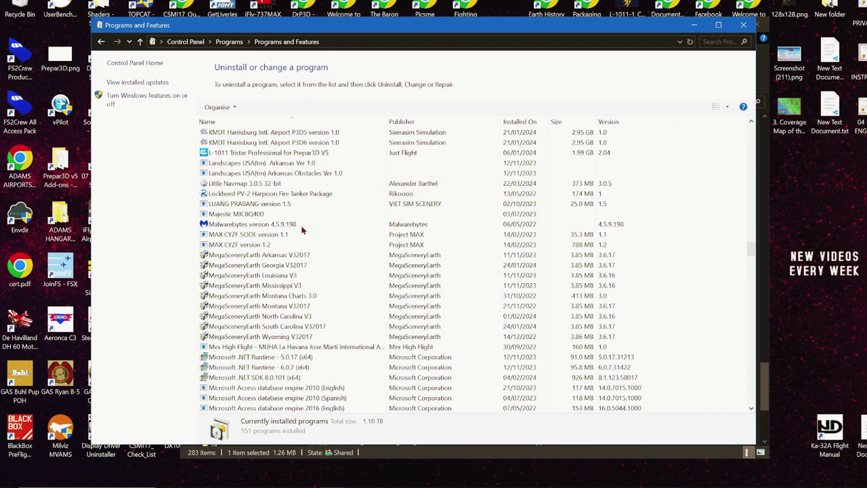
Start a Repair of Microsoft .NET Runtime - 5.0.17 (x64) via Change.
click(249, 237)
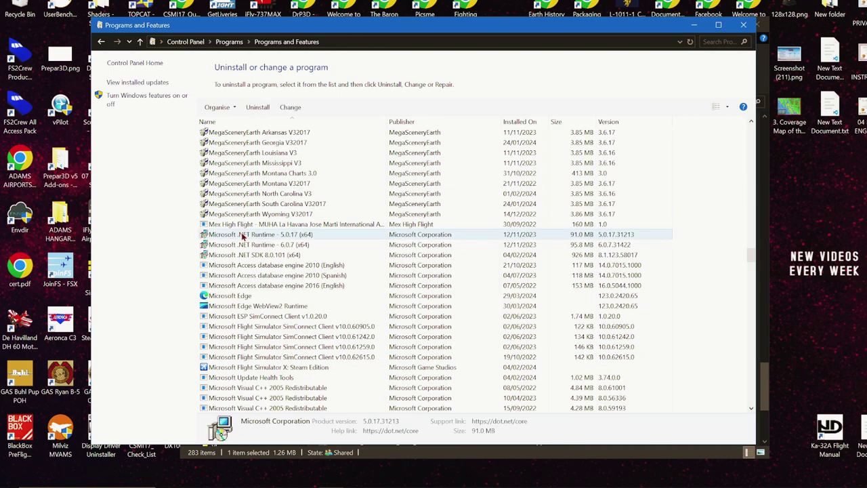
click(292, 244)
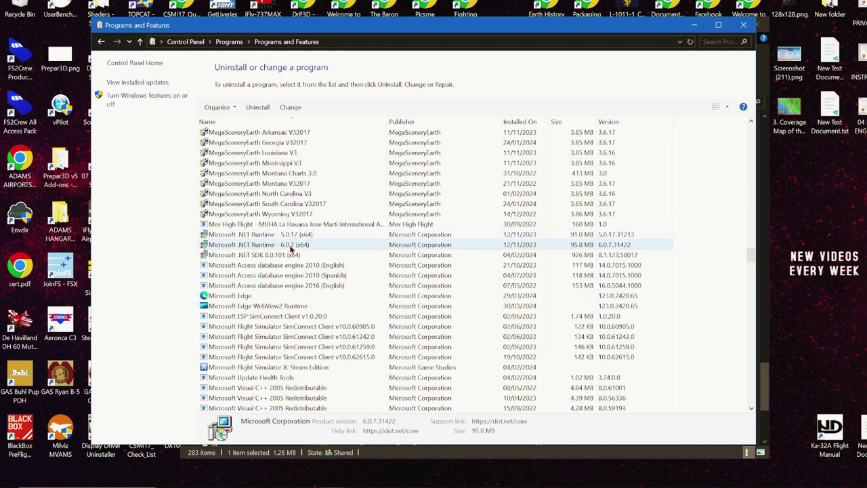
scroll(292, 252, down, 1)
click(266, 226)
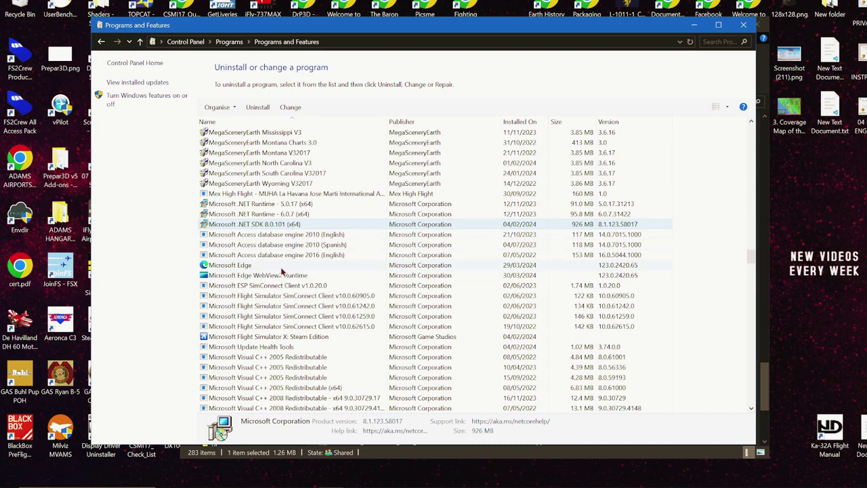
click(272, 207)
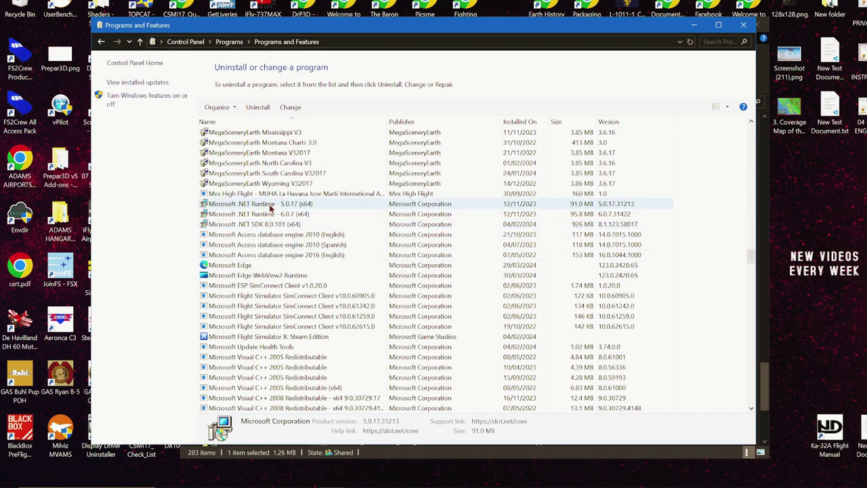
click(288, 106)
click(472, 343)
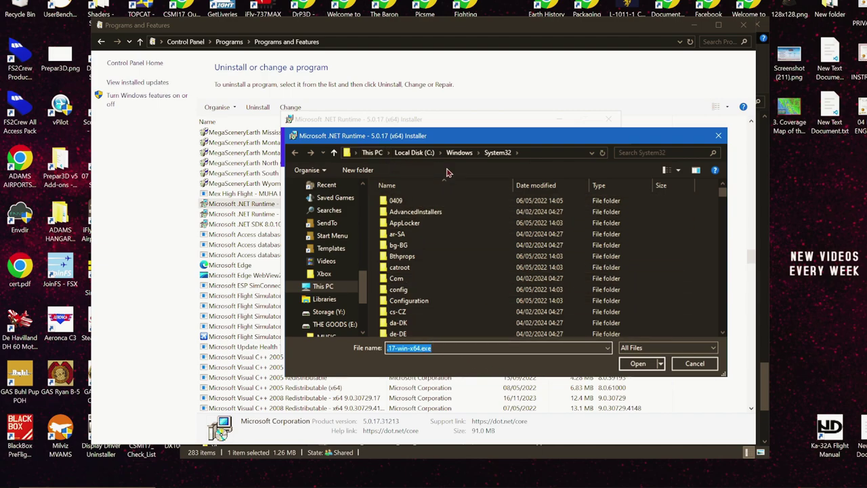
Supply dotnet-runtime-5.0.17-win-x64.exe from the Games (G:) downloads folder as the setup file.
click(379, 155)
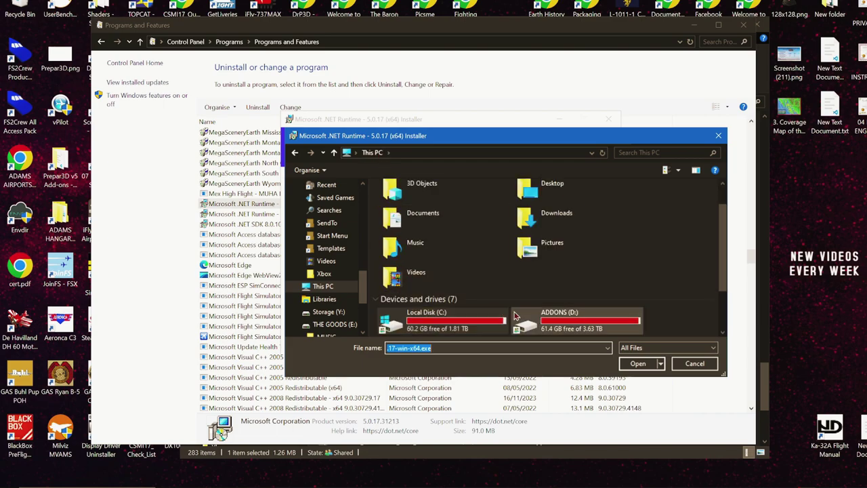
double_click(542, 317)
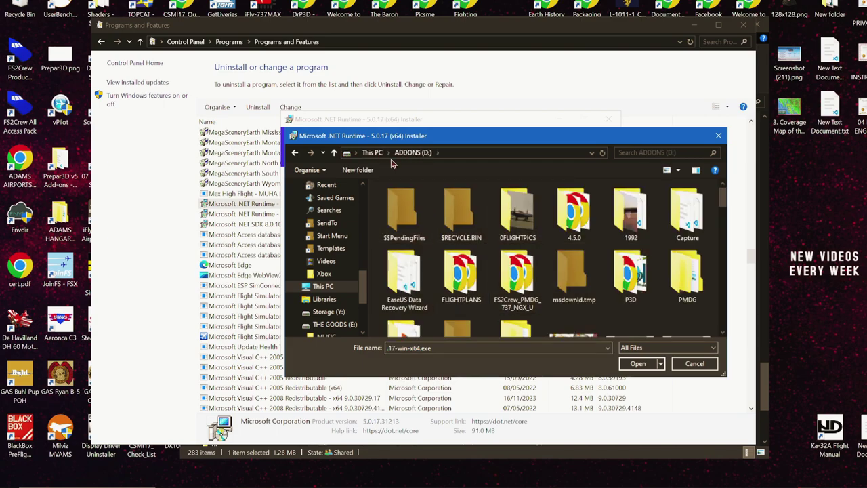
key(alt+Left)
key(alt+Left)
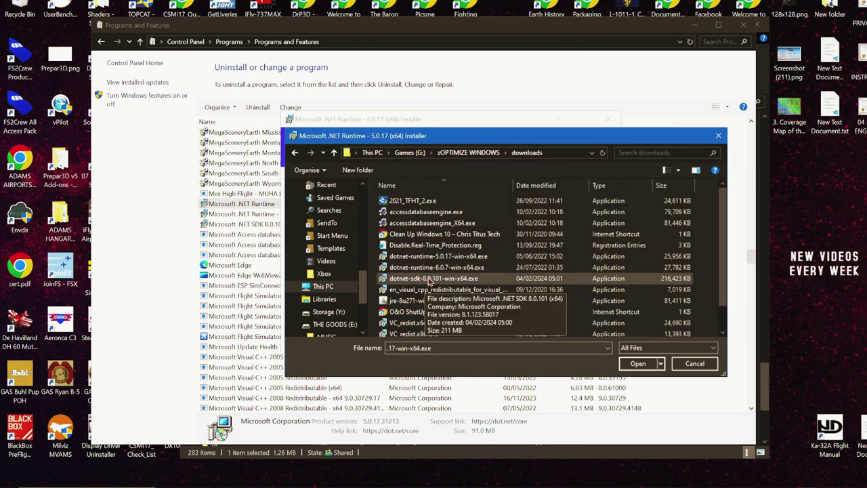
click(427, 260)
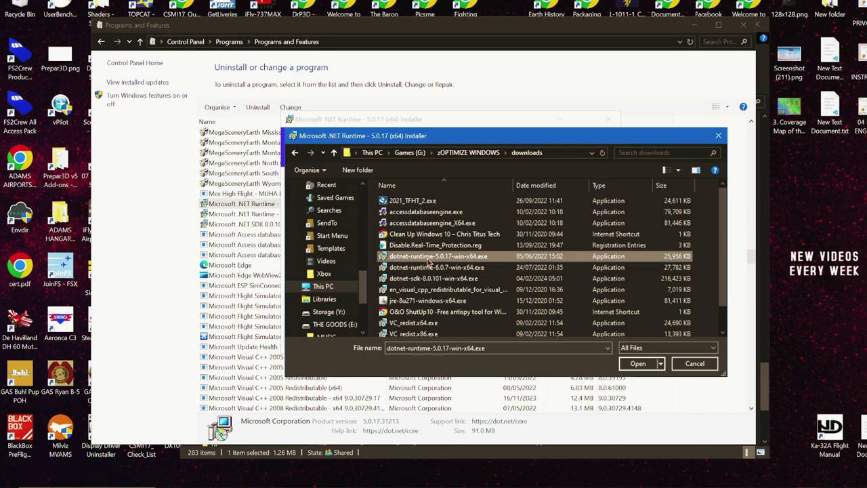
click(637, 365)
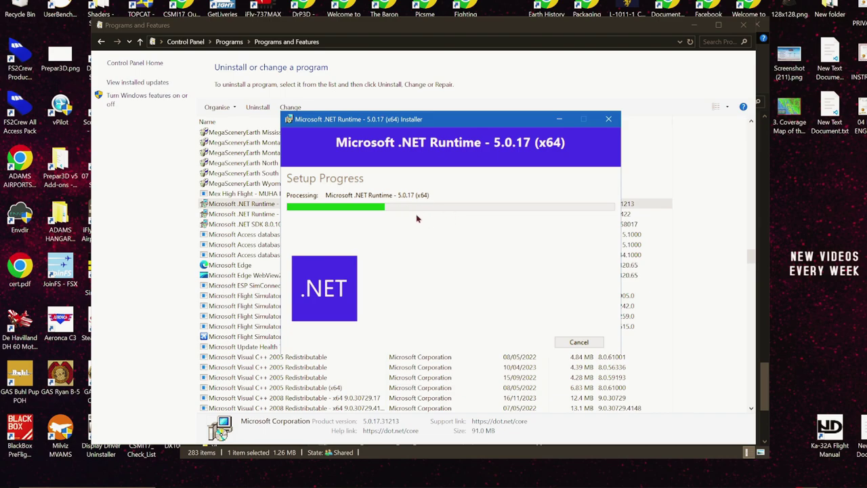
Let the .NET Runtime 5.0.17 repair finish and close its installer window.
drag(387, 119, 613, 13)
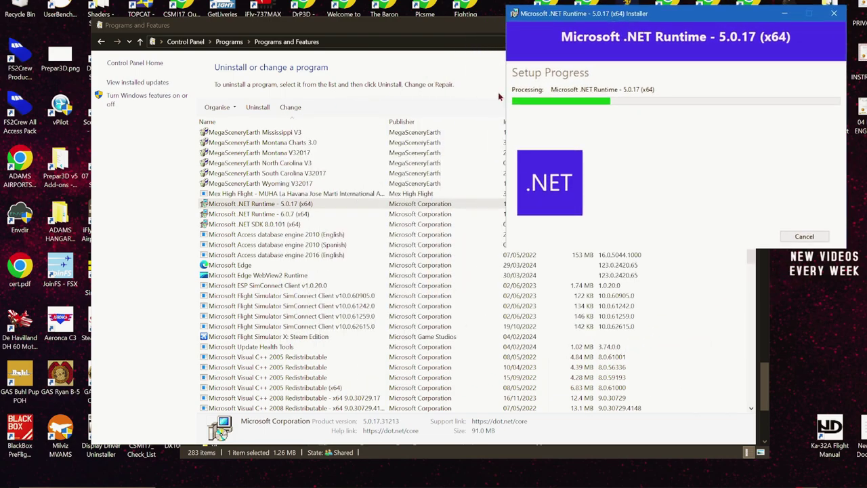
scroll(298, 209, down, 4)
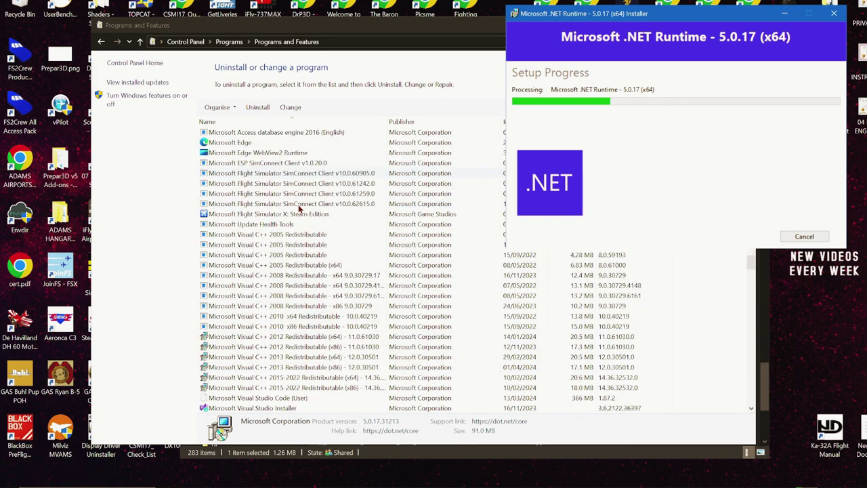
scroll(298, 209, down, 3)
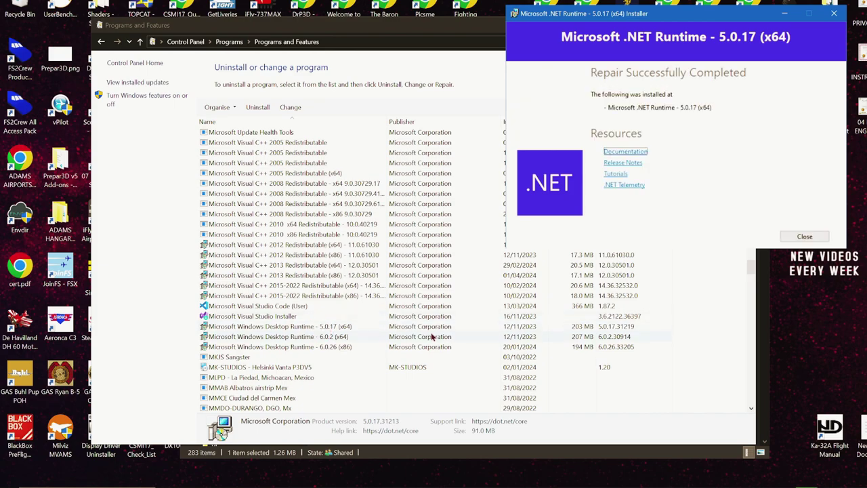
click(806, 237)
Close the Windows Desktop Runtime 6.0.26 (x86) installer after its successful repair.
scroll(398, 290, up, 8)
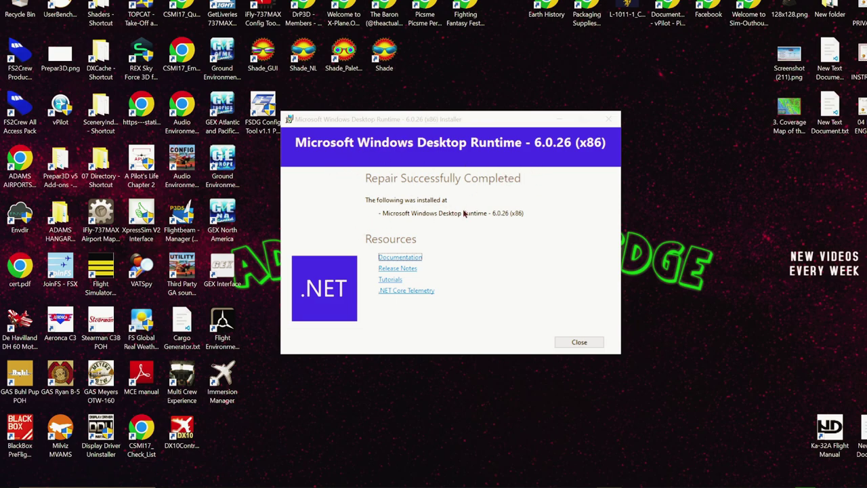
click(594, 344)
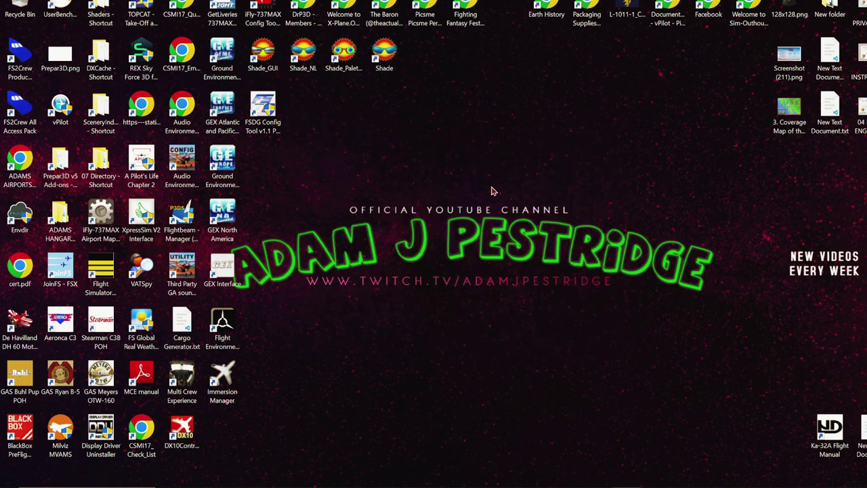